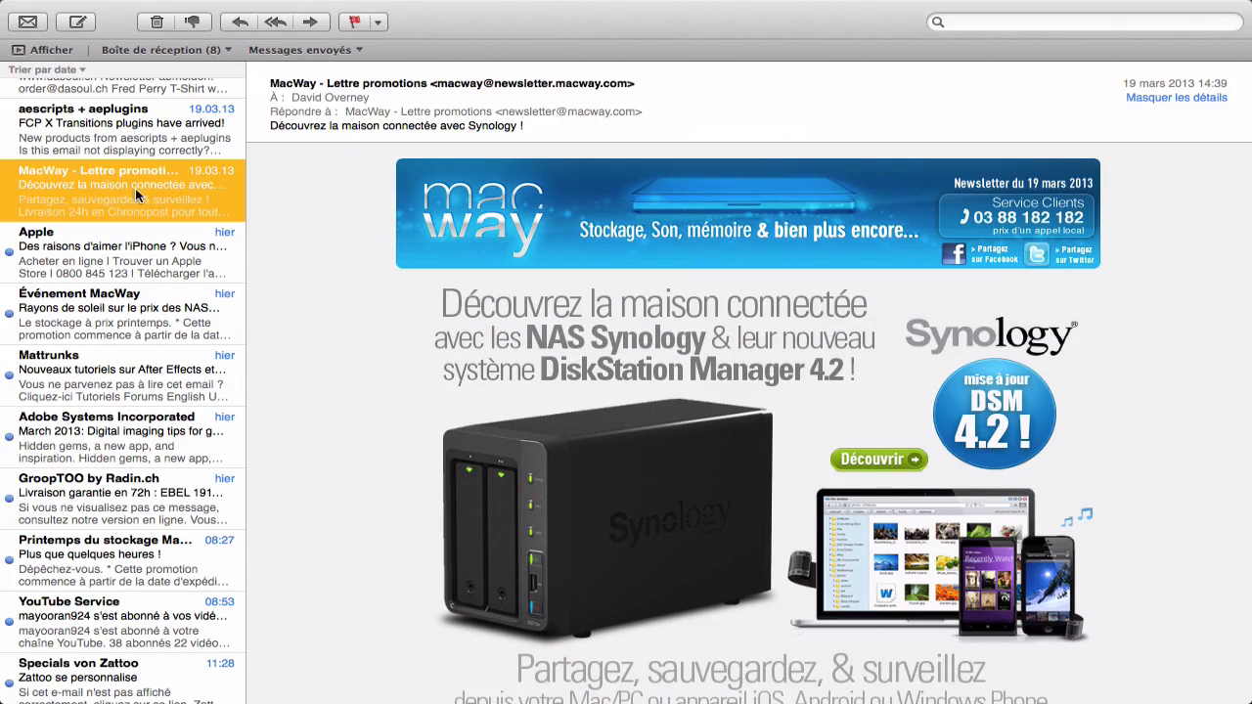
- Create a new mail rule in the Mail preferences and name it Spams
mouse_move(107, 1)
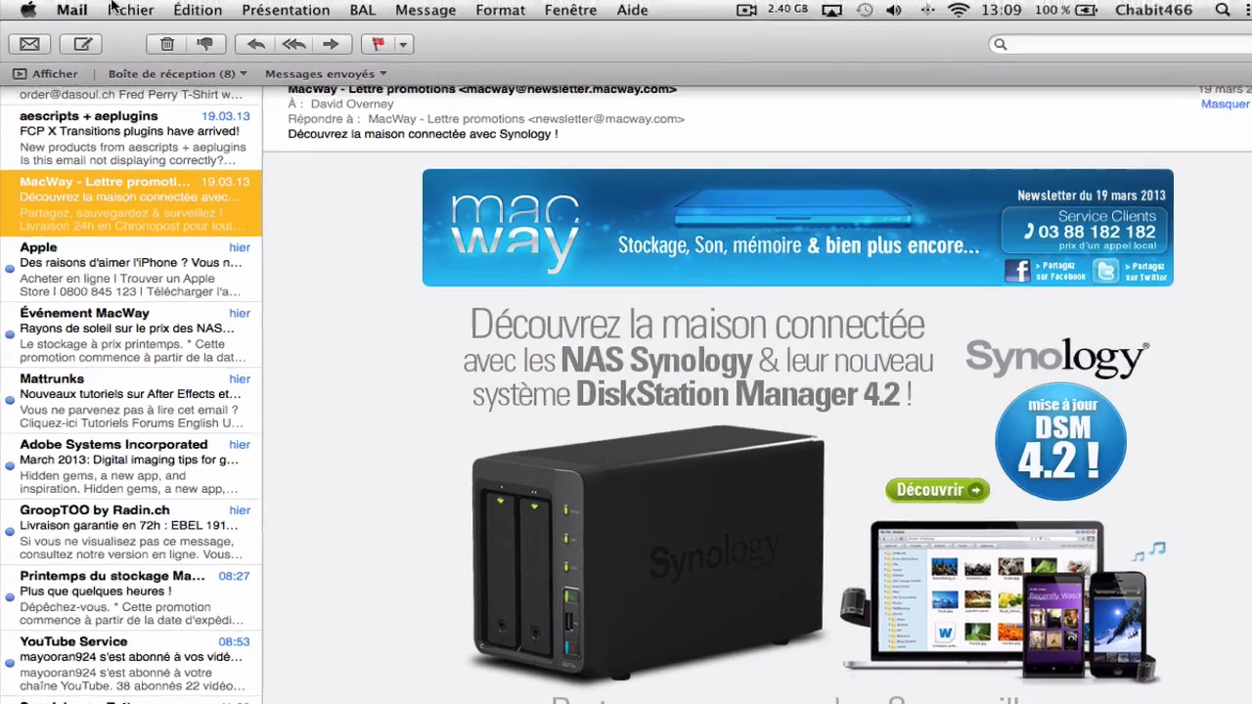
left_click(67, 10)
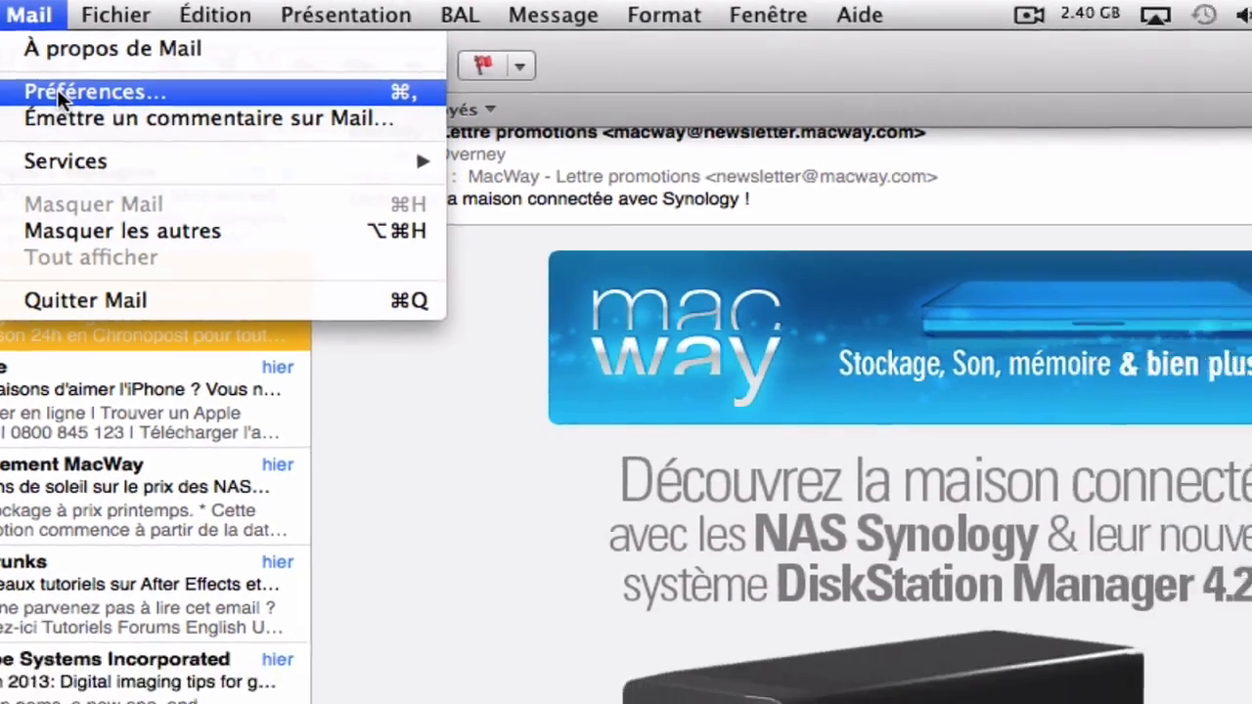
left_click(132, 100)
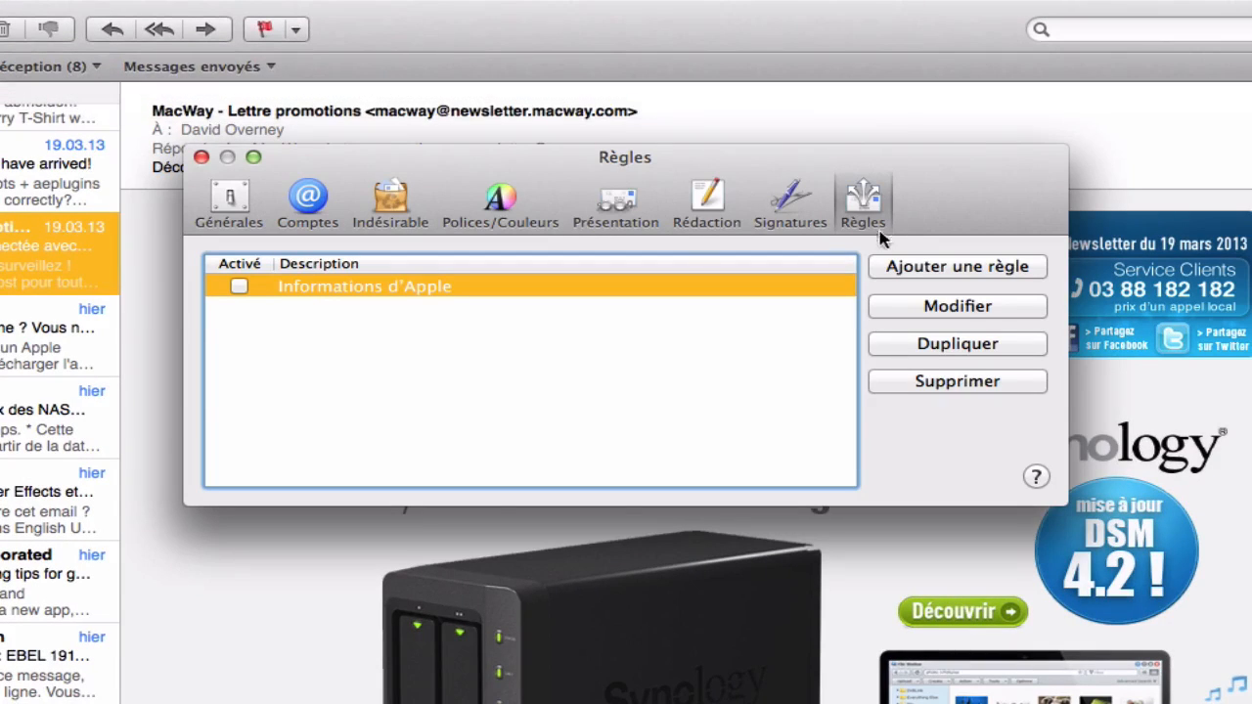
left_click(231, 207)
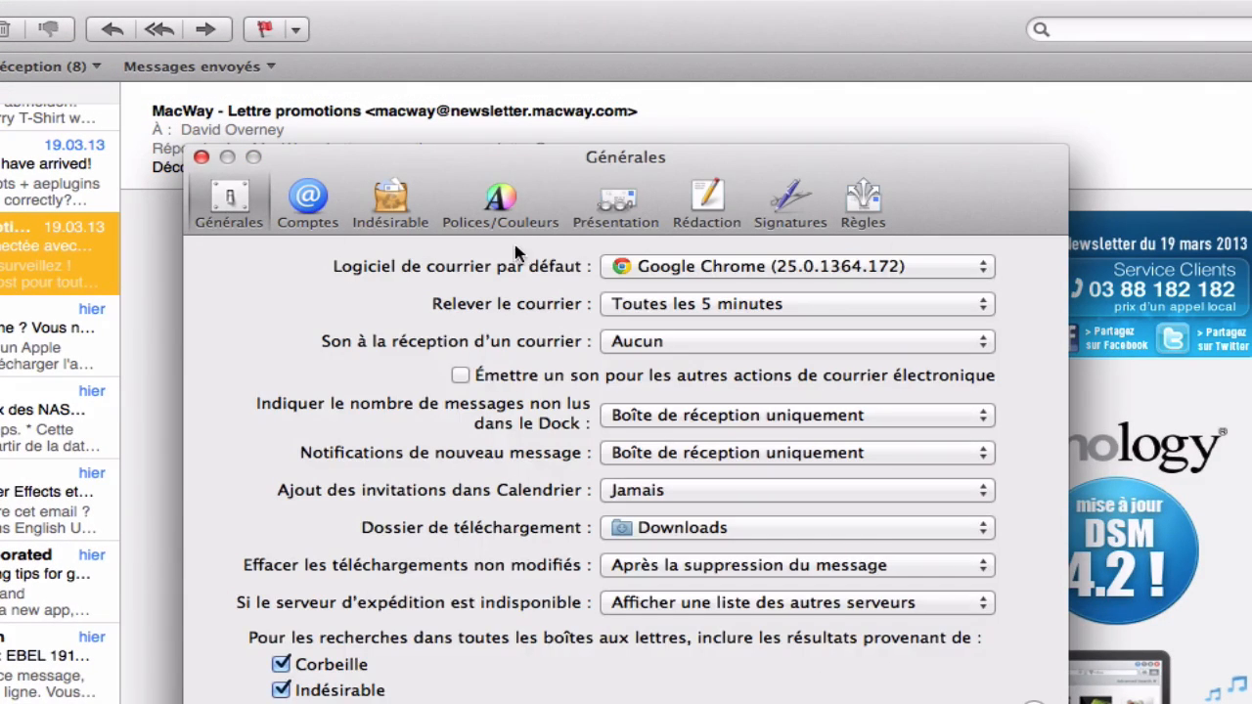
left_click(862, 198)
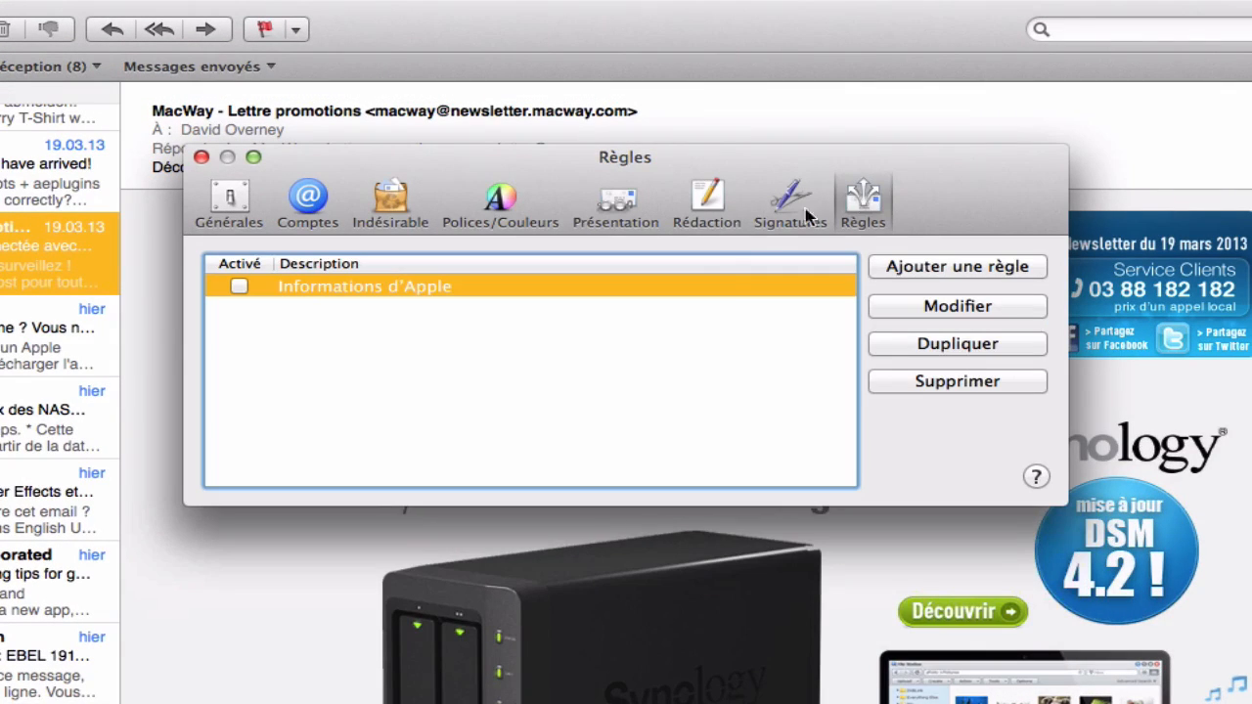
left_click(945, 268)
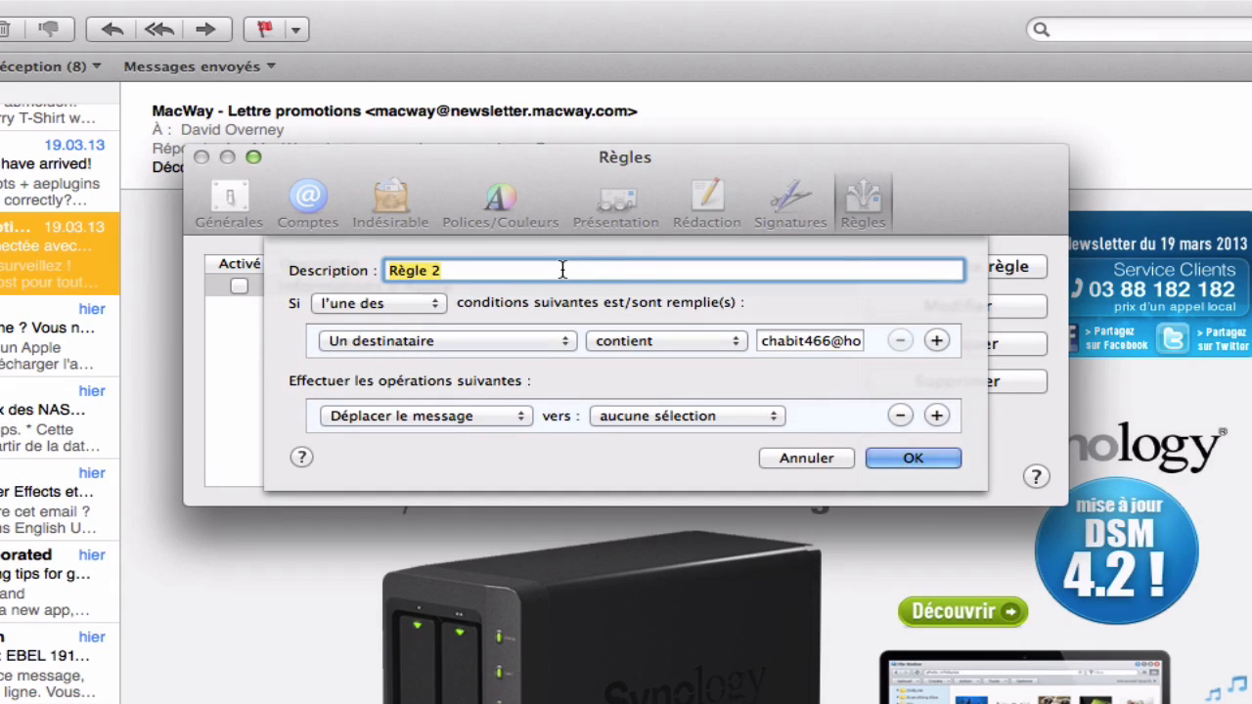
type("Spams")
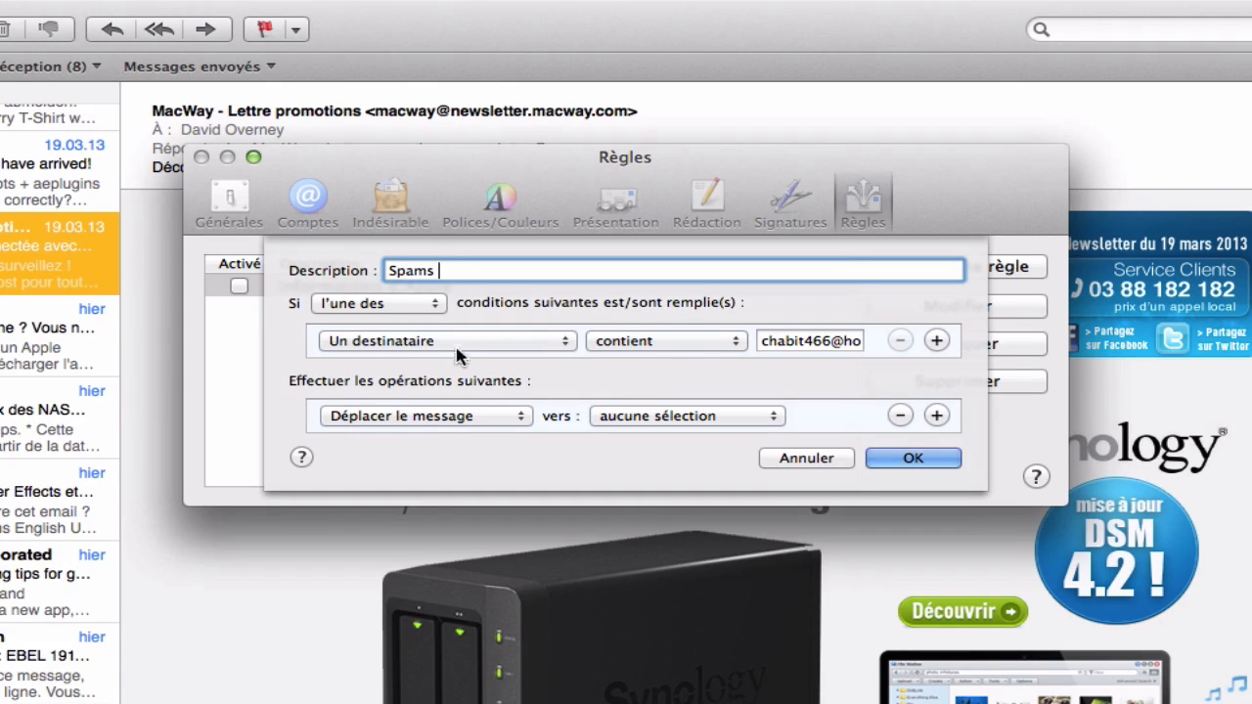
- Make the rule match "l'une des" conditions, with De containing the selected MacWay newsletter's sender address
left_click(431, 311)
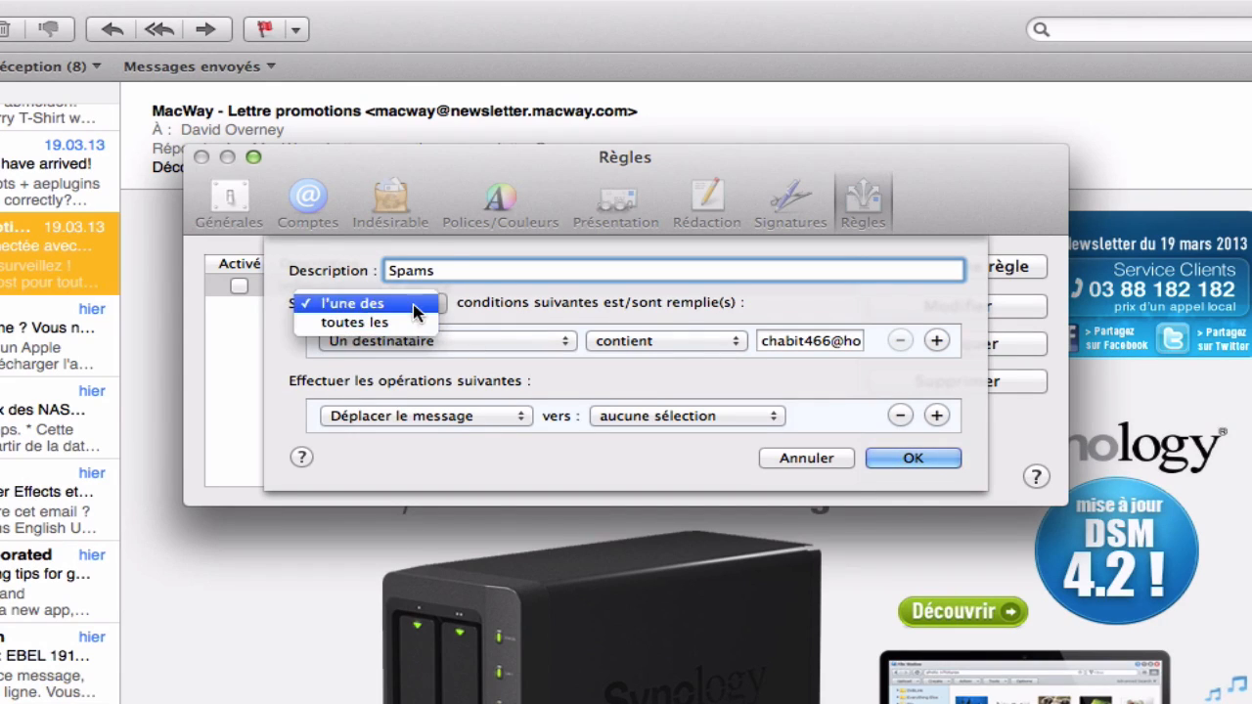
left_click(416, 310)
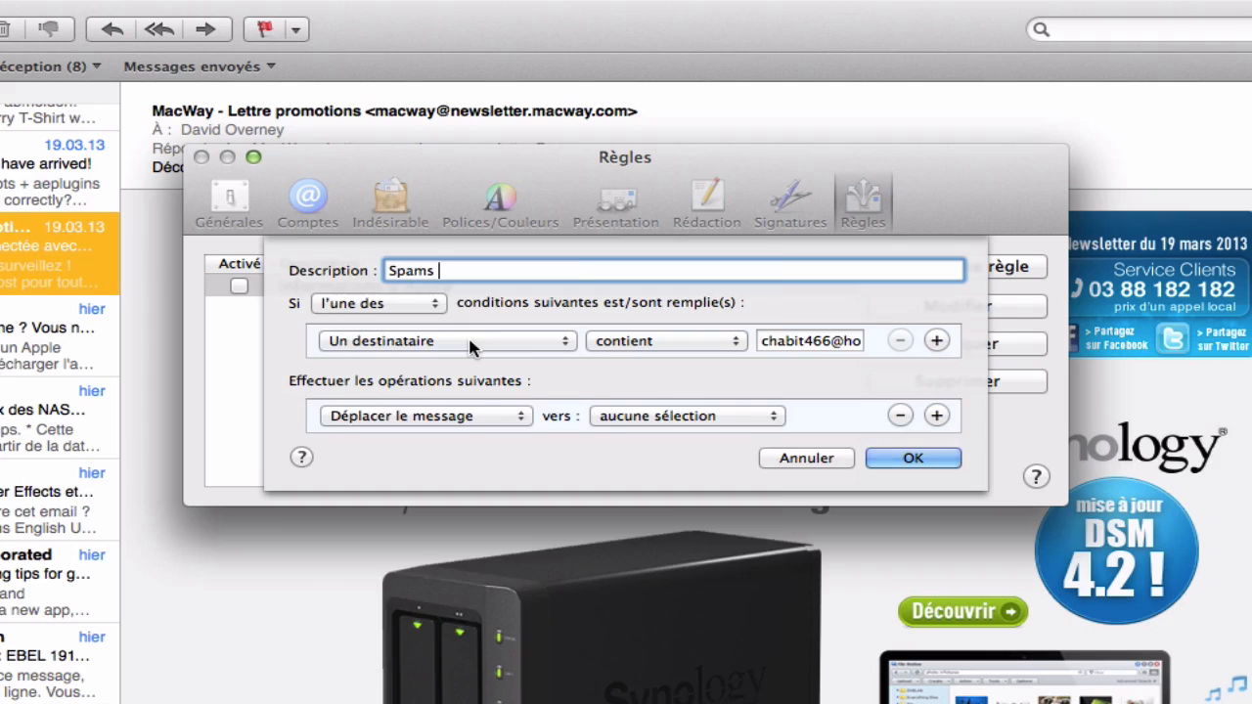
left_click(469, 342)
left_click(471, 253)
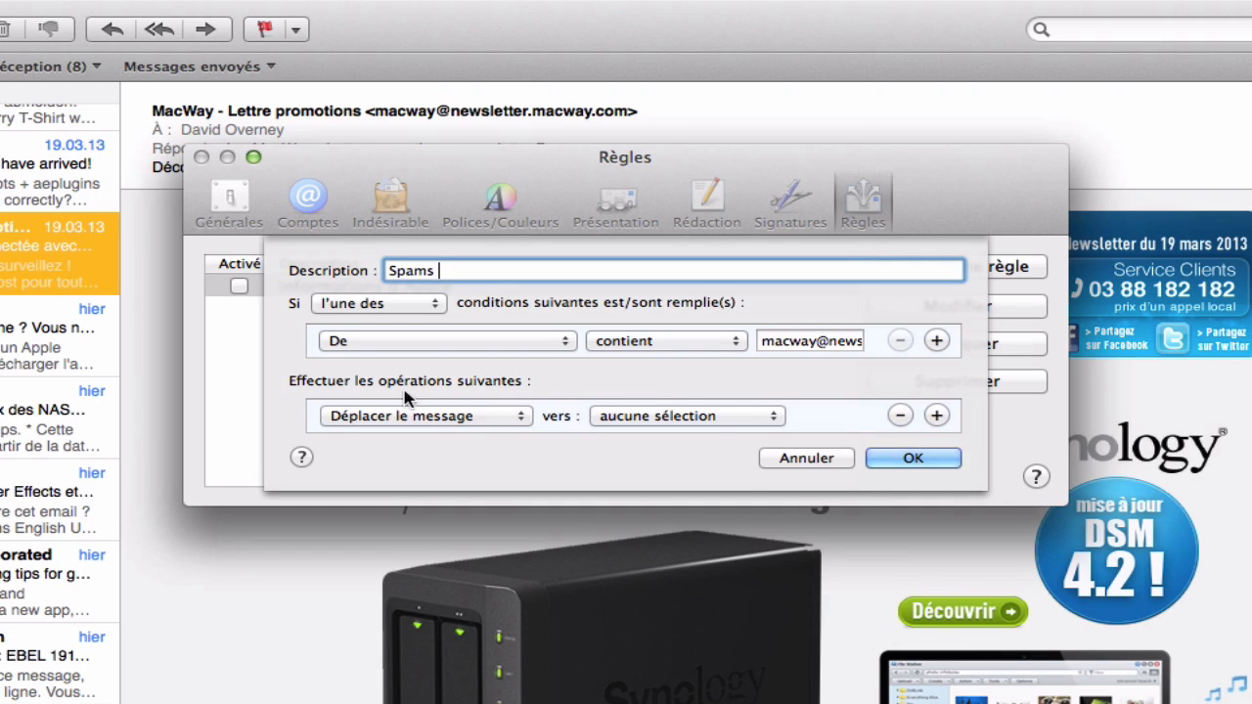
- Set the rule's action to Supprimer le message, then save it and apply the rules to the selected mailboxes
left_click(513, 413)
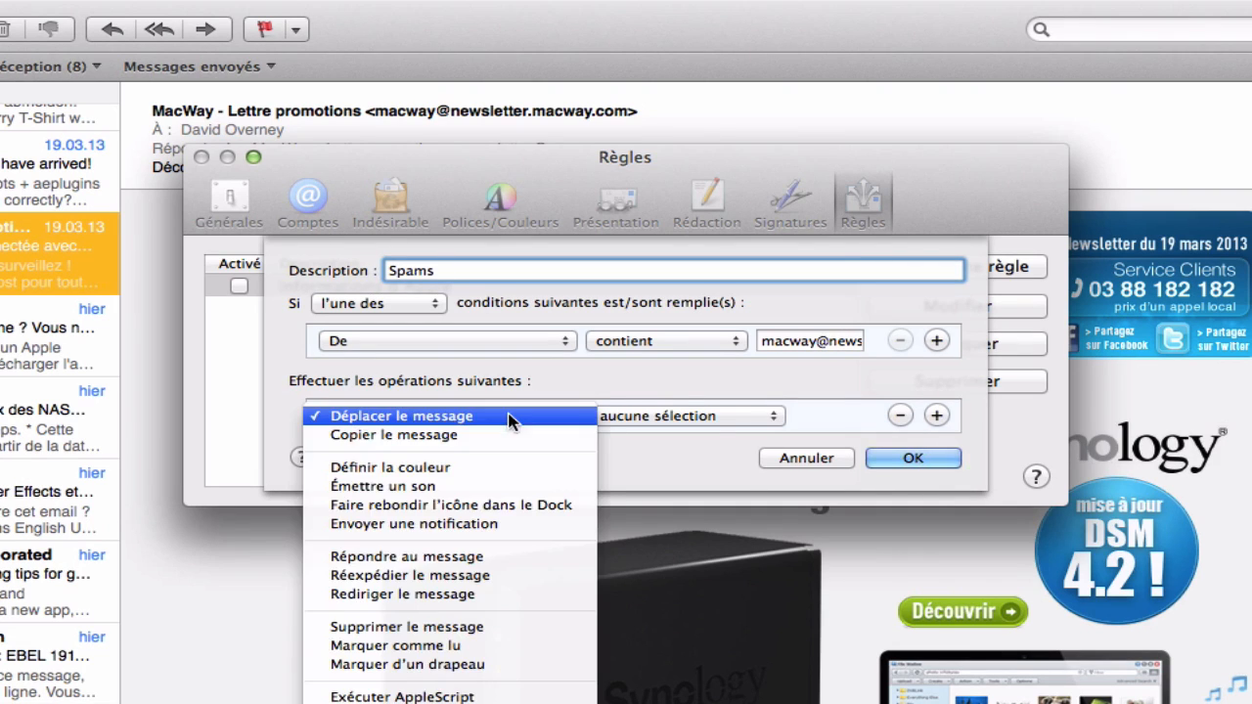
left_click(433, 628)
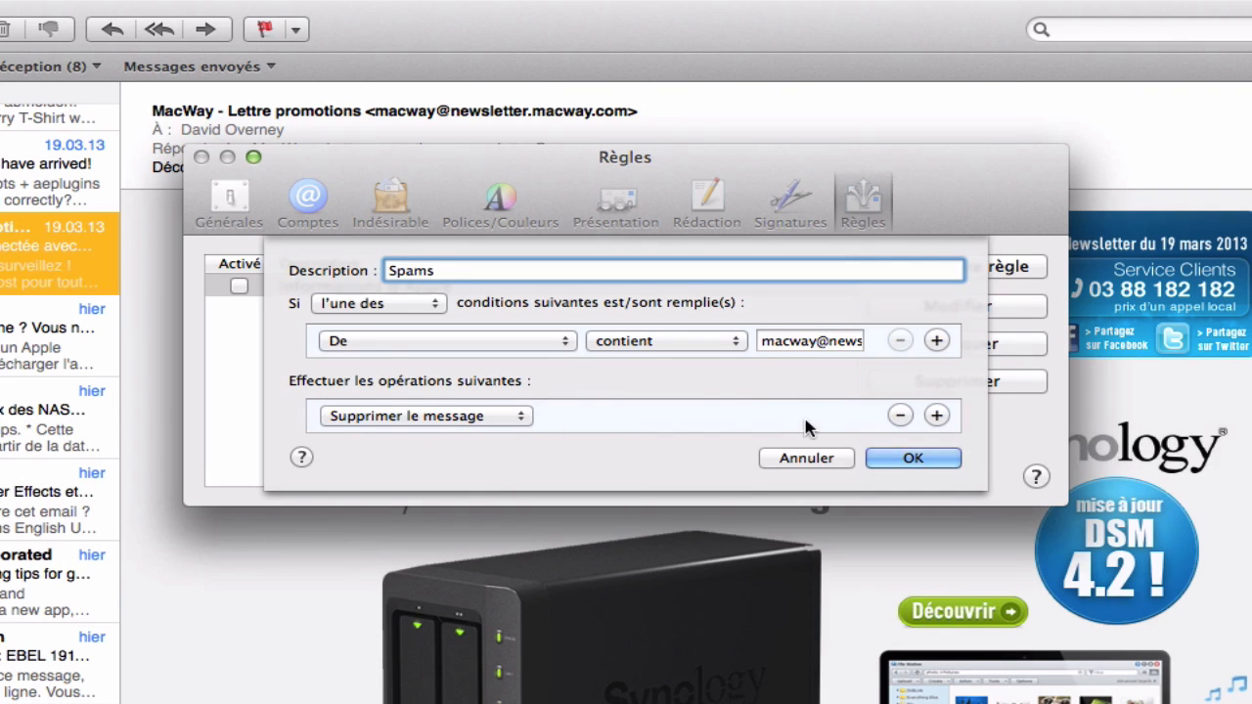
left_click(908, 457)
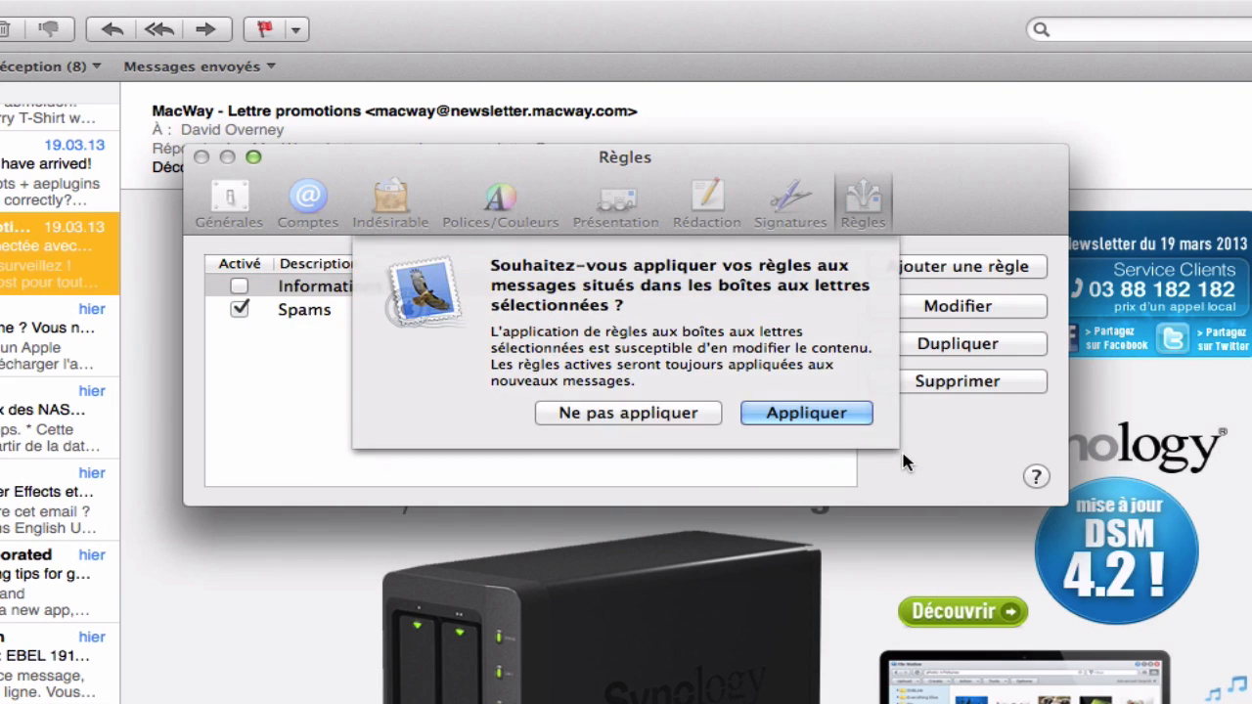
left_click(805, 413)
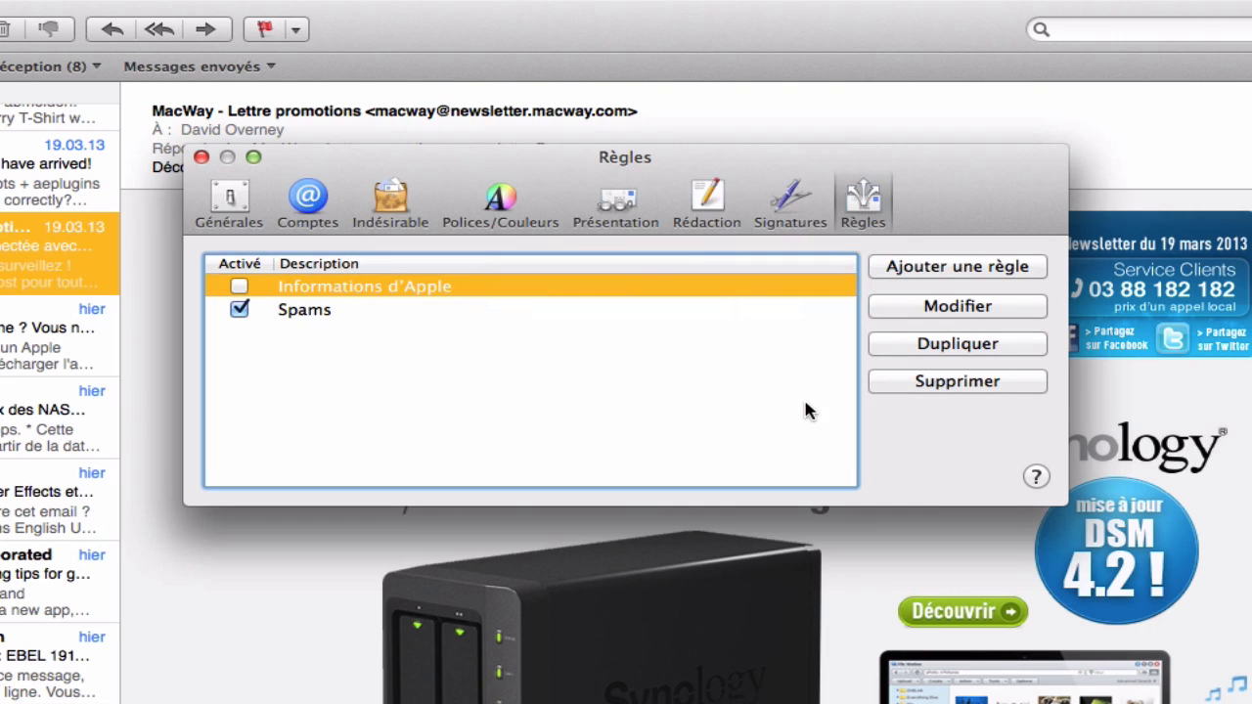
left_click(200, 157)
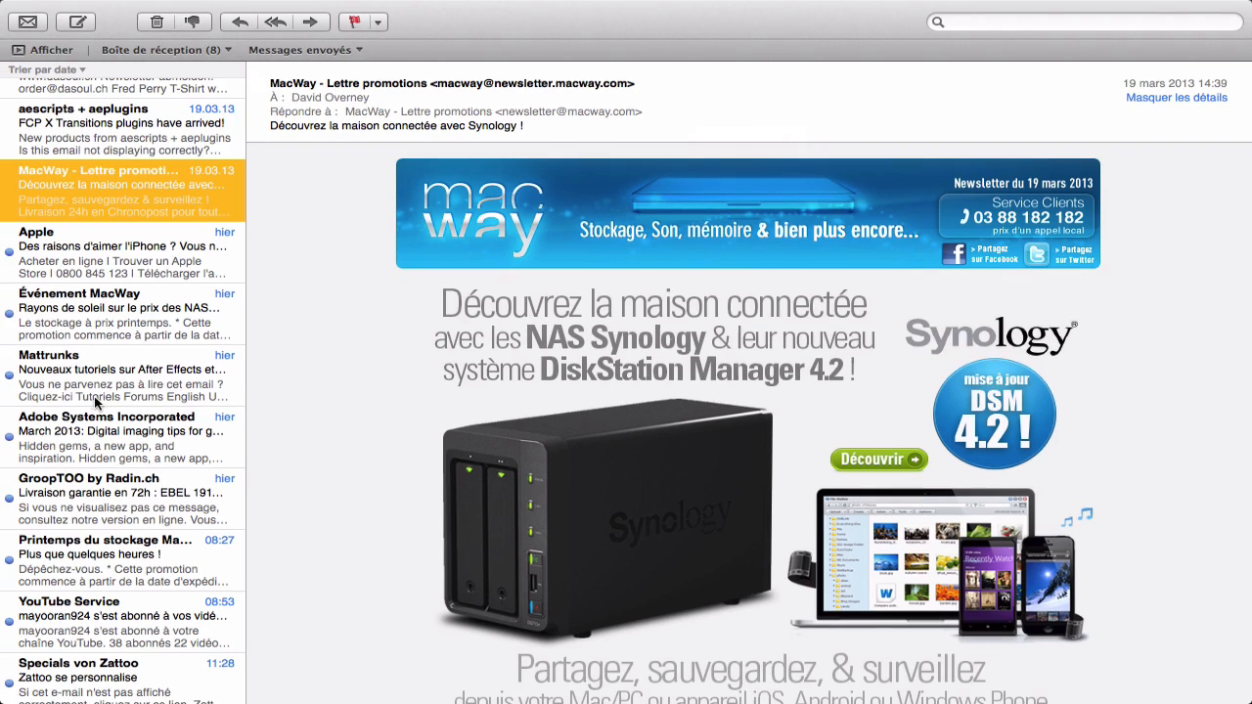
right_click(32, 227)
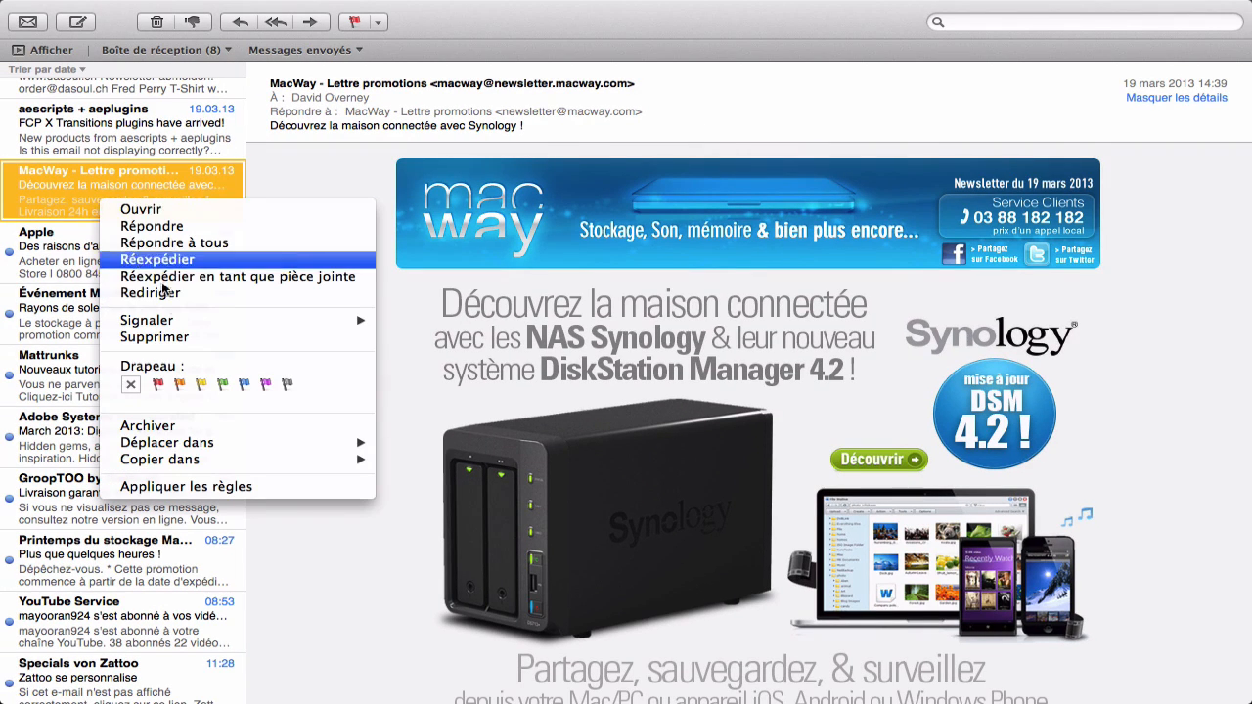
mouse_move(199, 324)
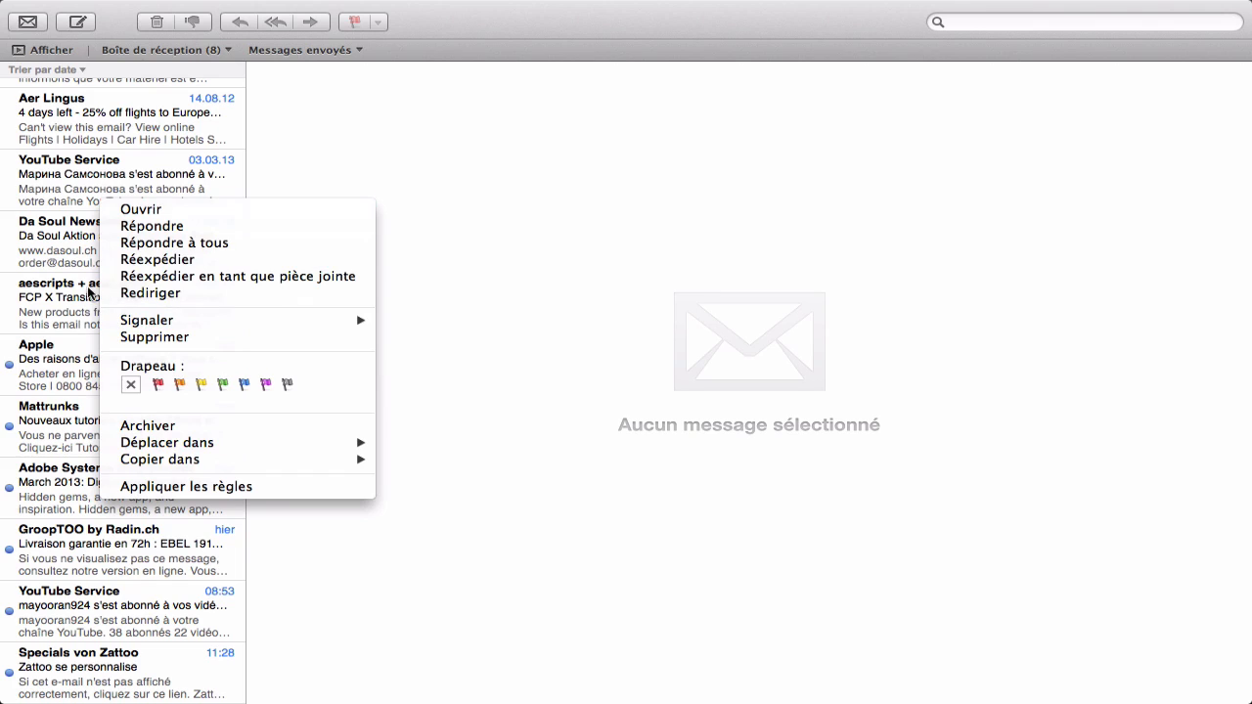
left_click(63, 314)
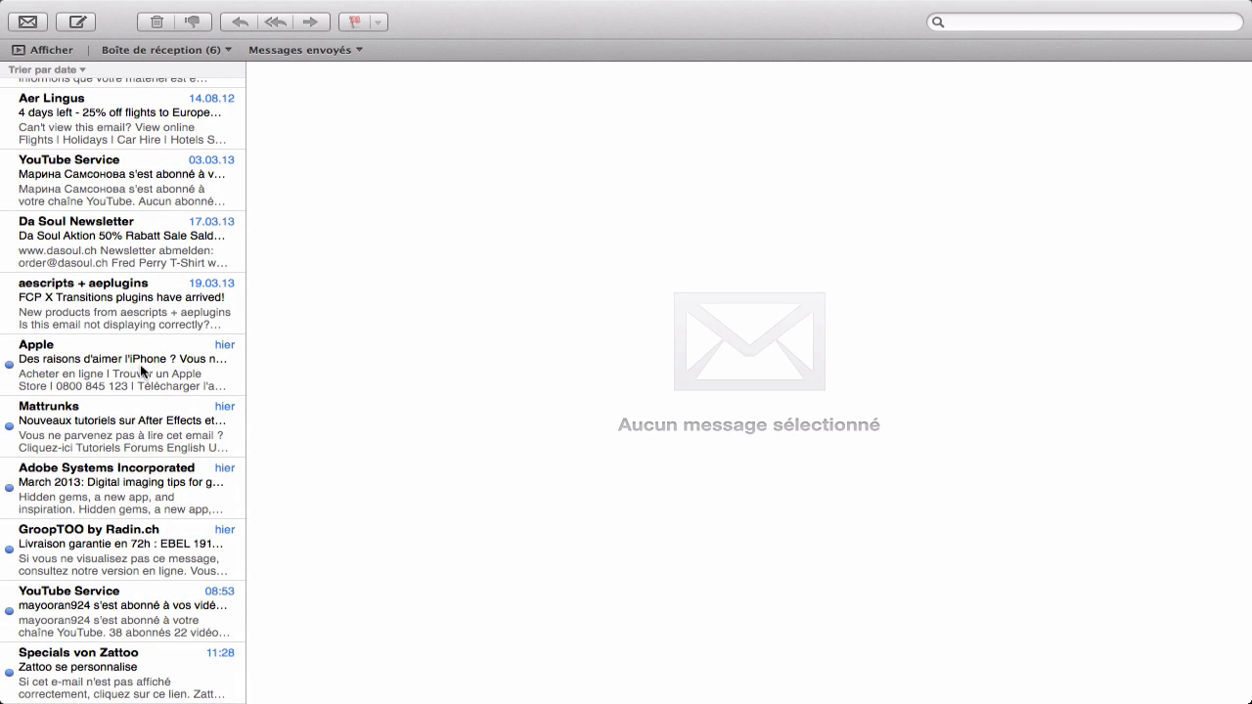
scroll(117, 312, "up", 1)
scroll(116, 312, "down", 1)
- Select the GroopTOO by Radin.ch message and open the Spams rule for editing
left_click(83, 546)
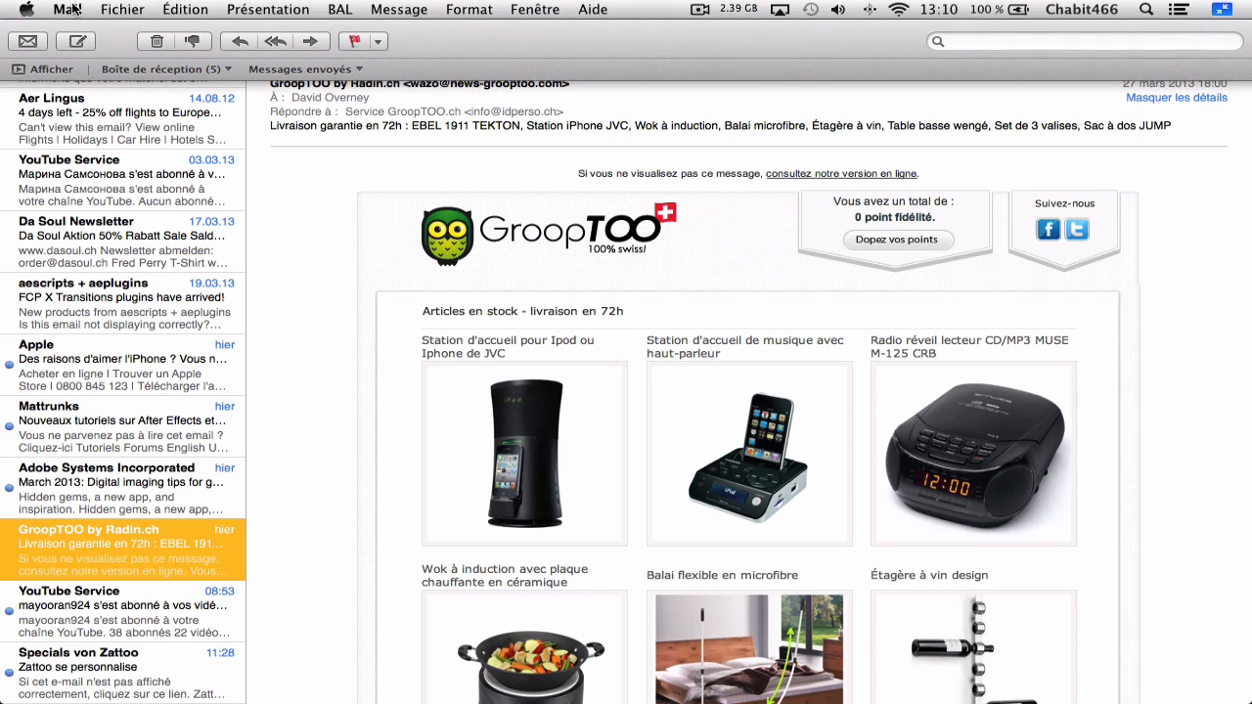
left_click(75, 9)
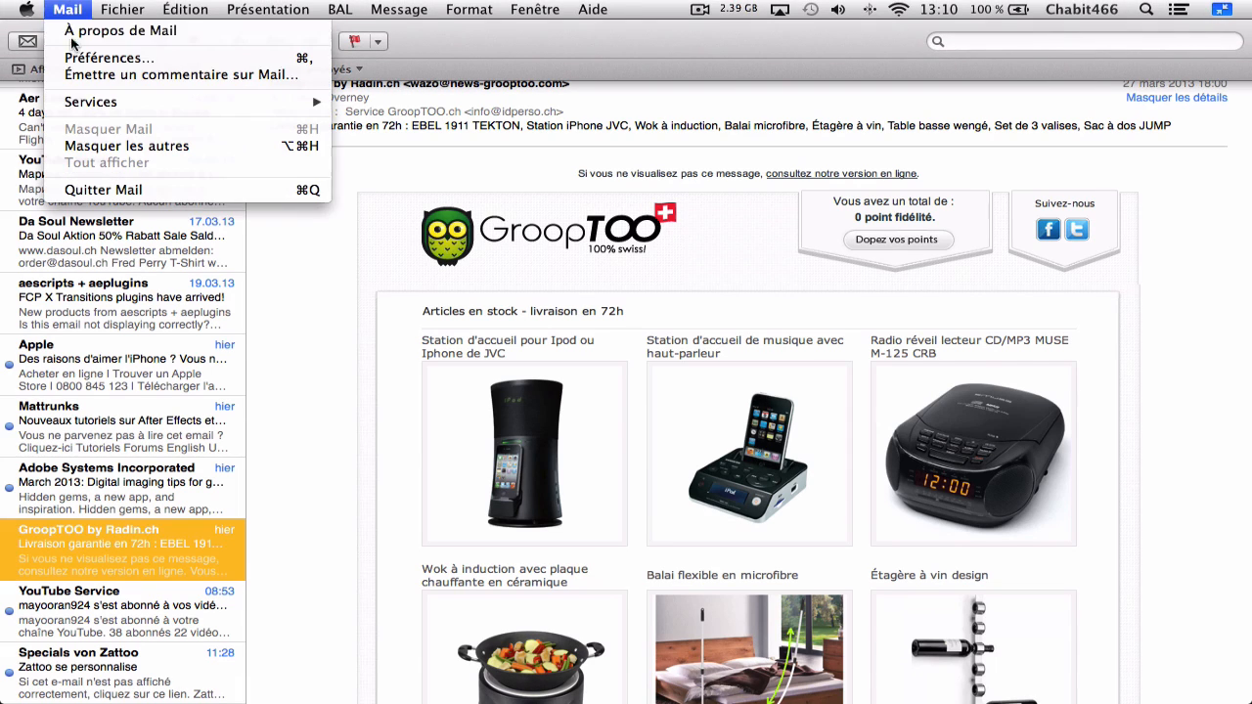
left_click(104, 60)
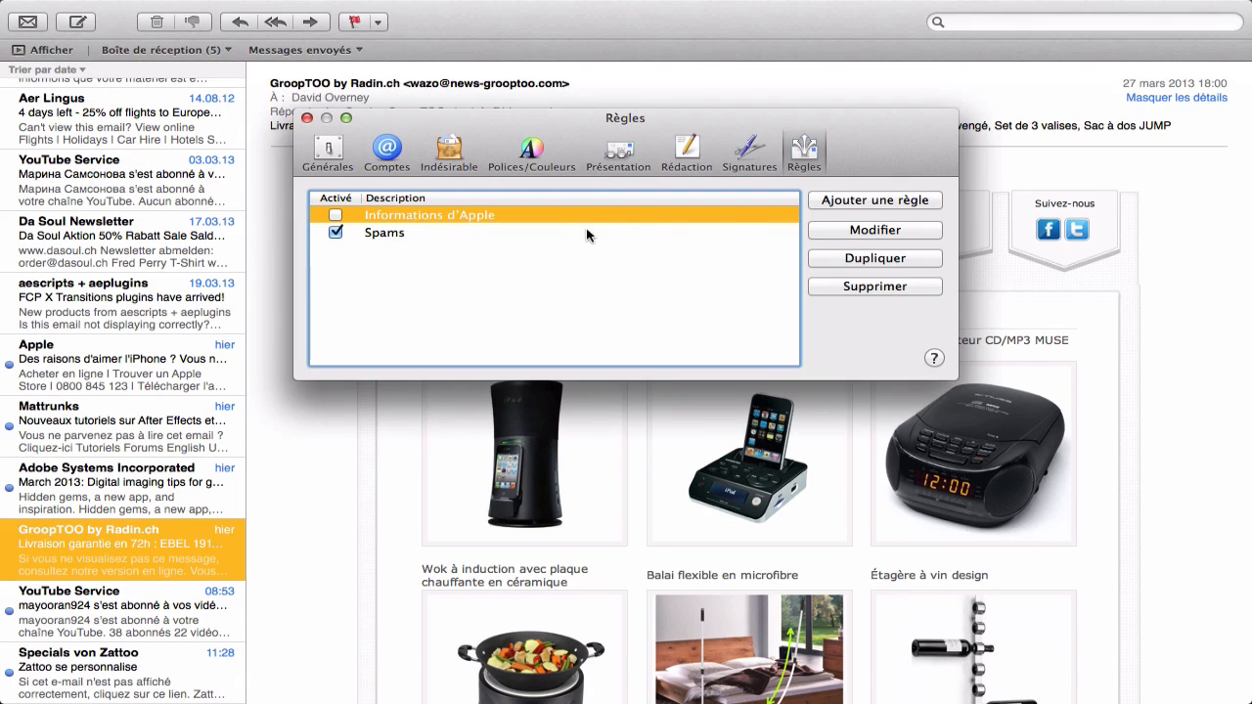
left_click(373, 236)
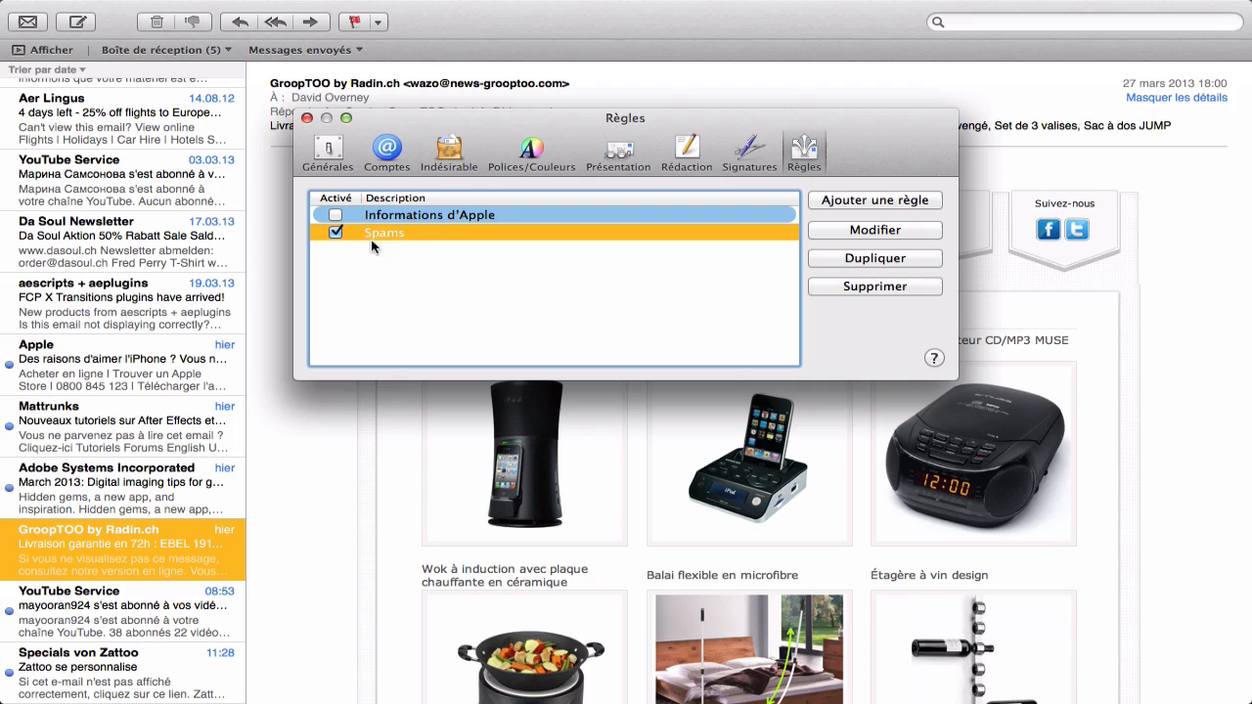
left_click(875, 230)
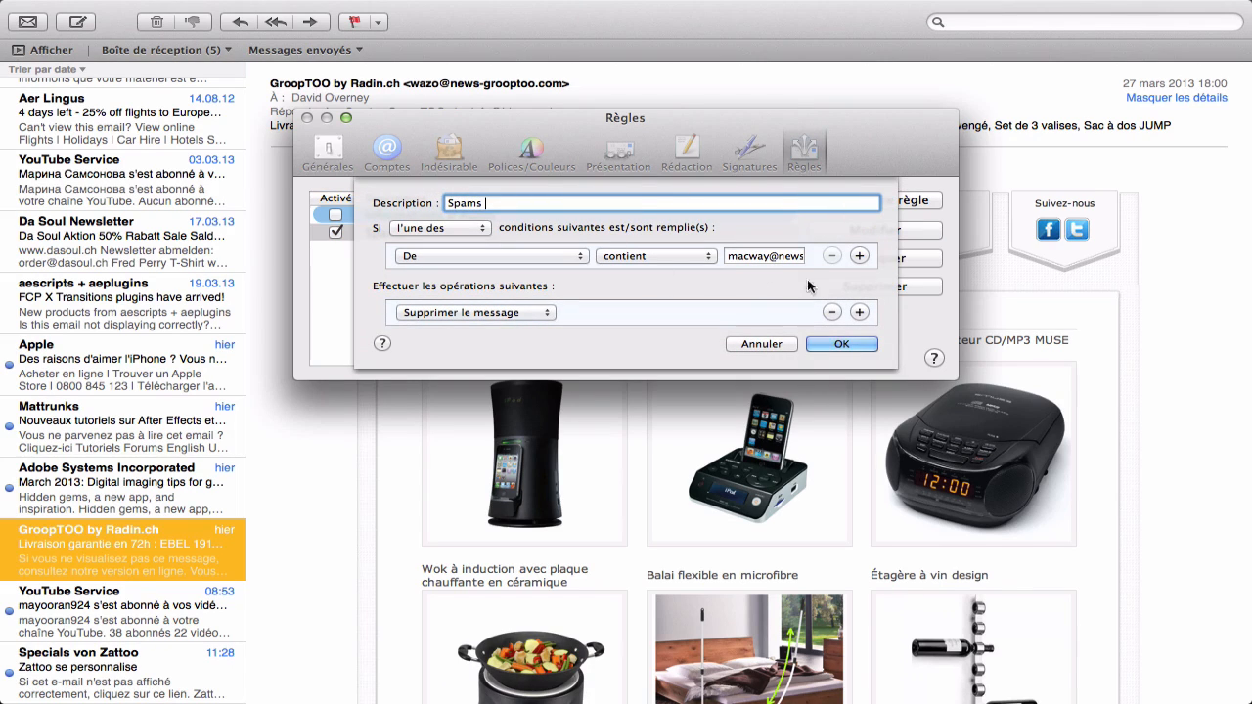
- Add a second De contient condition with the GroopTOO sender address, then save and apply the rules to the selected mailboxes
left_click(859, 257)
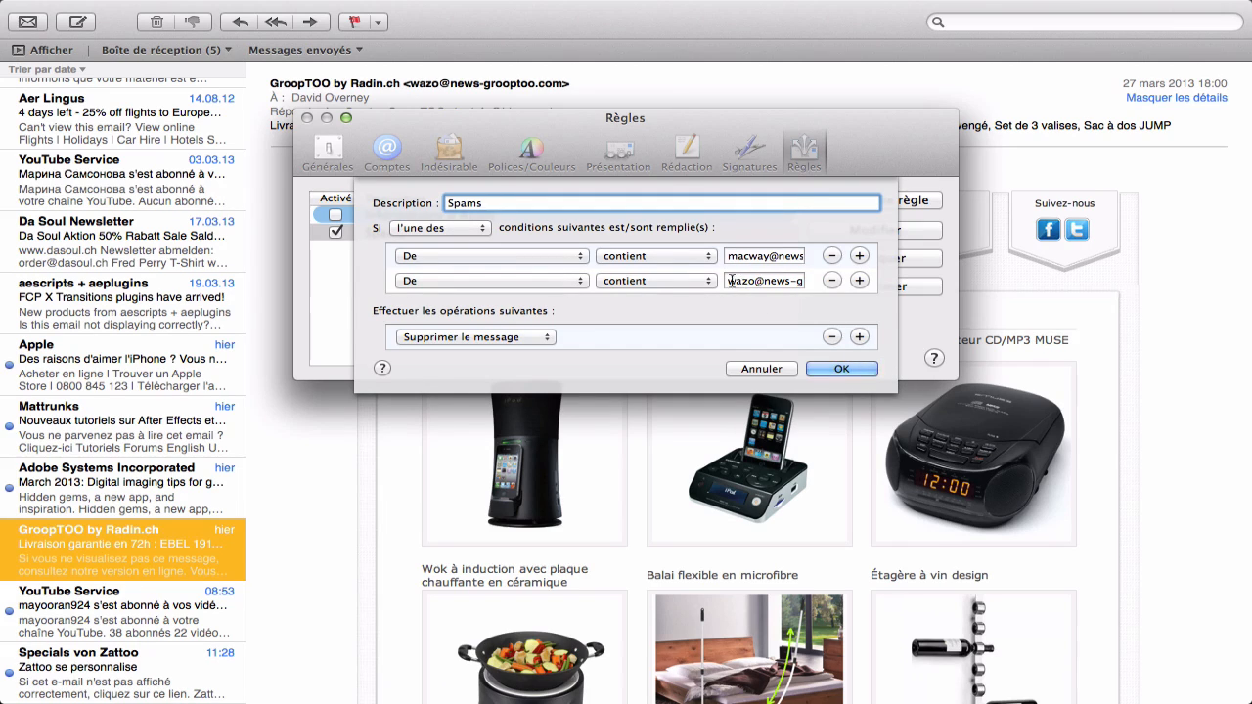
left_click_drag(728, 281, 783, 281)
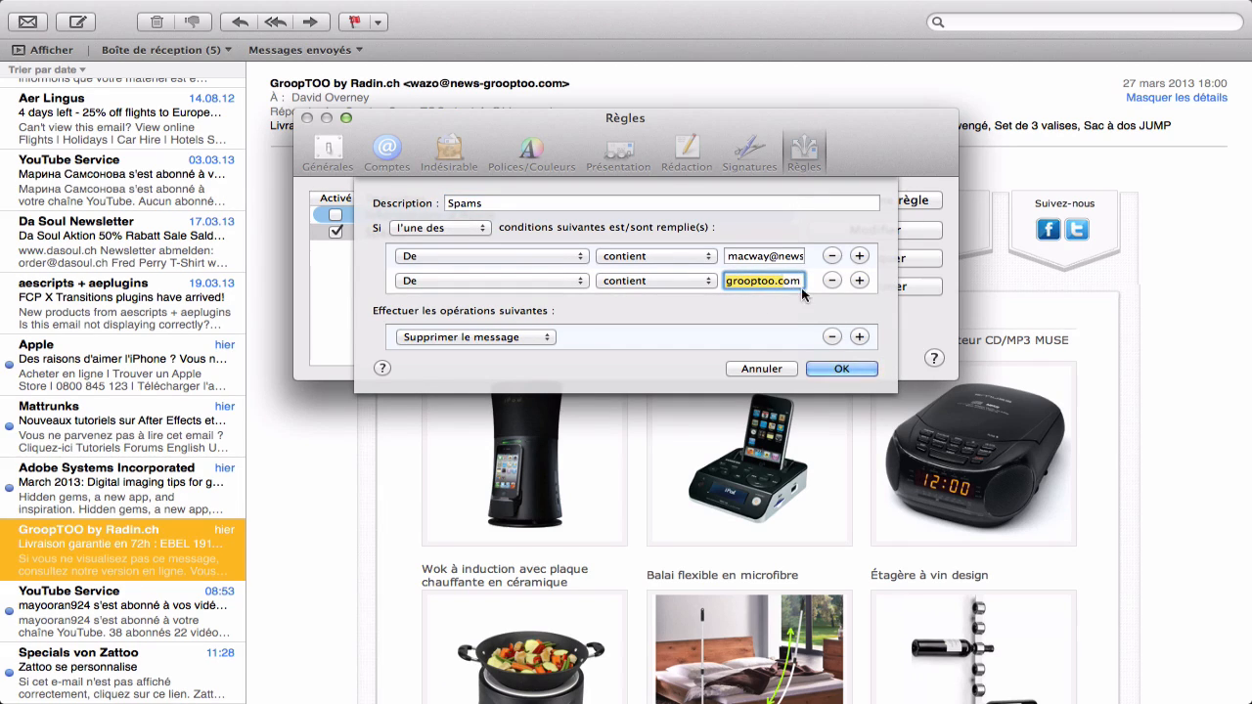
left_click(830, 369)
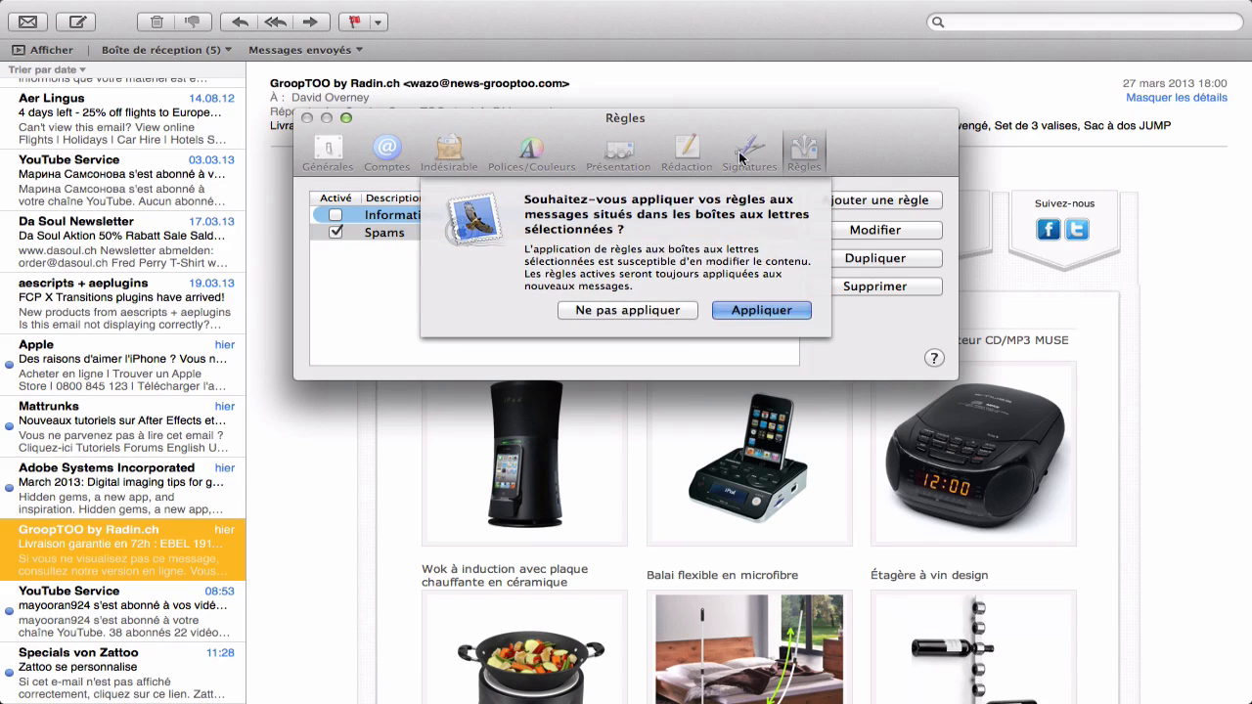
left_click(762, 311)
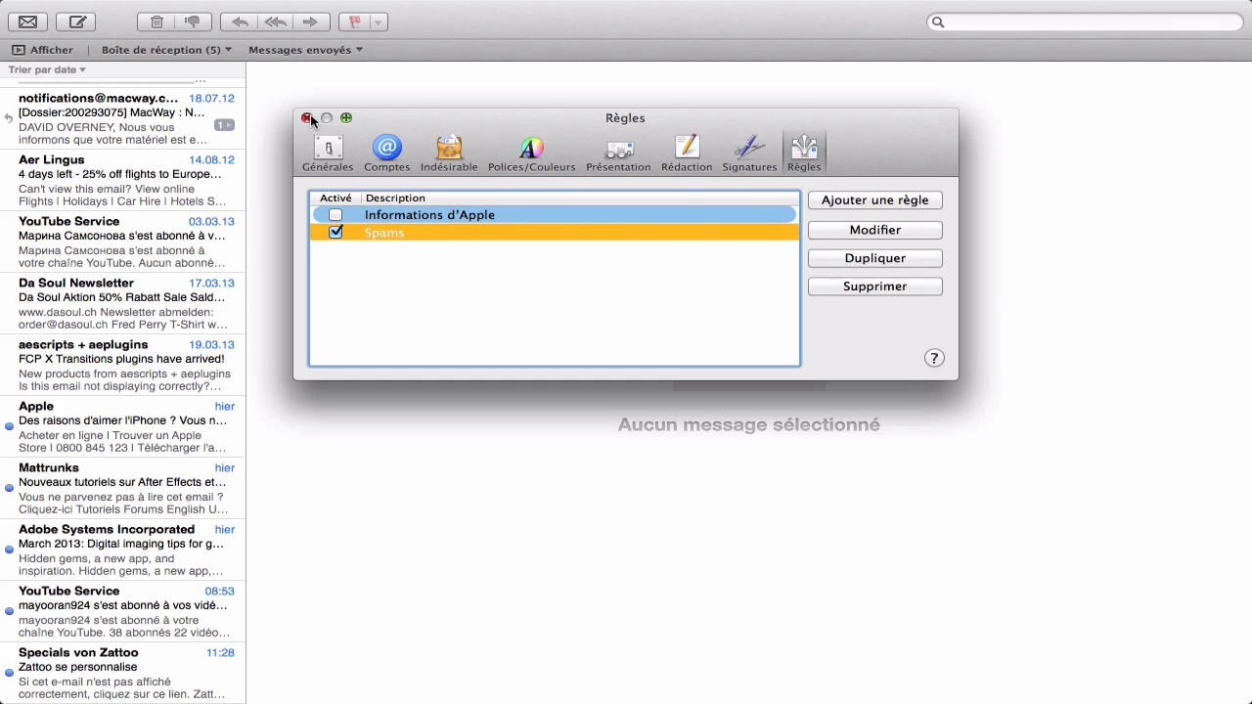
scroll(93, 418, "down", 3)
left_click(306, 119)
scroll(54, 455, "up", 1)
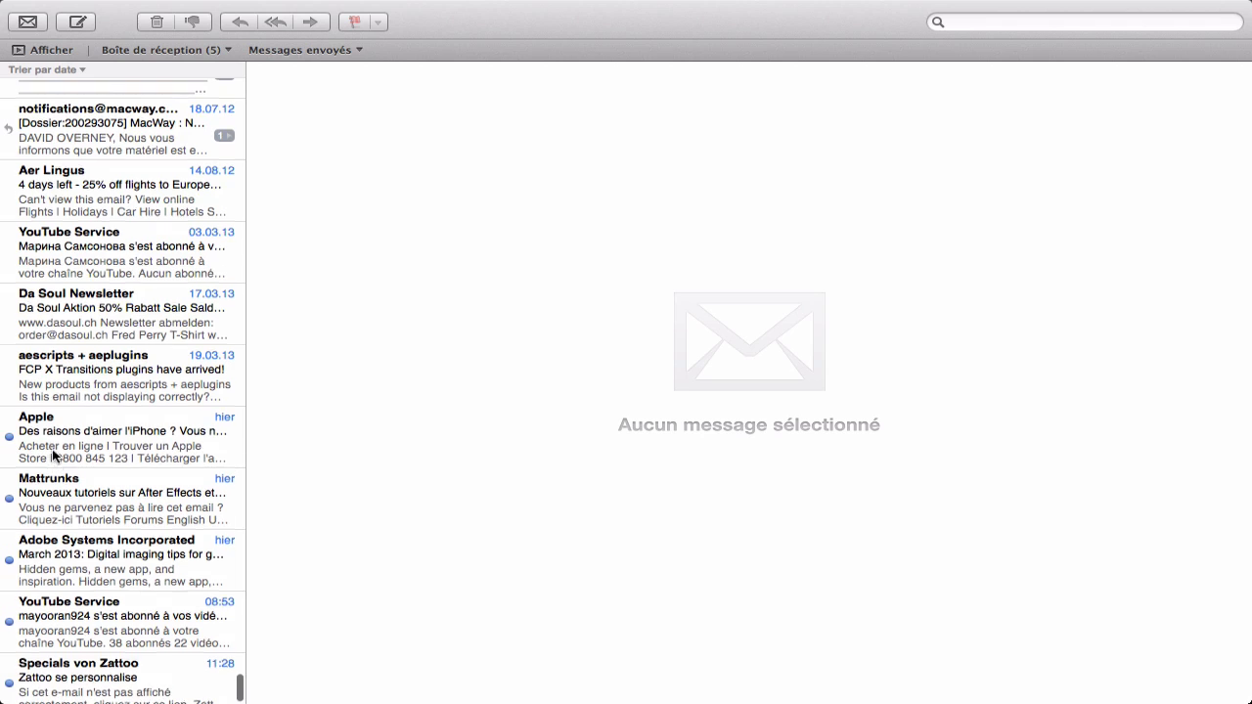
scroll(54, 455, "up", 1)
scroll(54, 455, "down", 2)
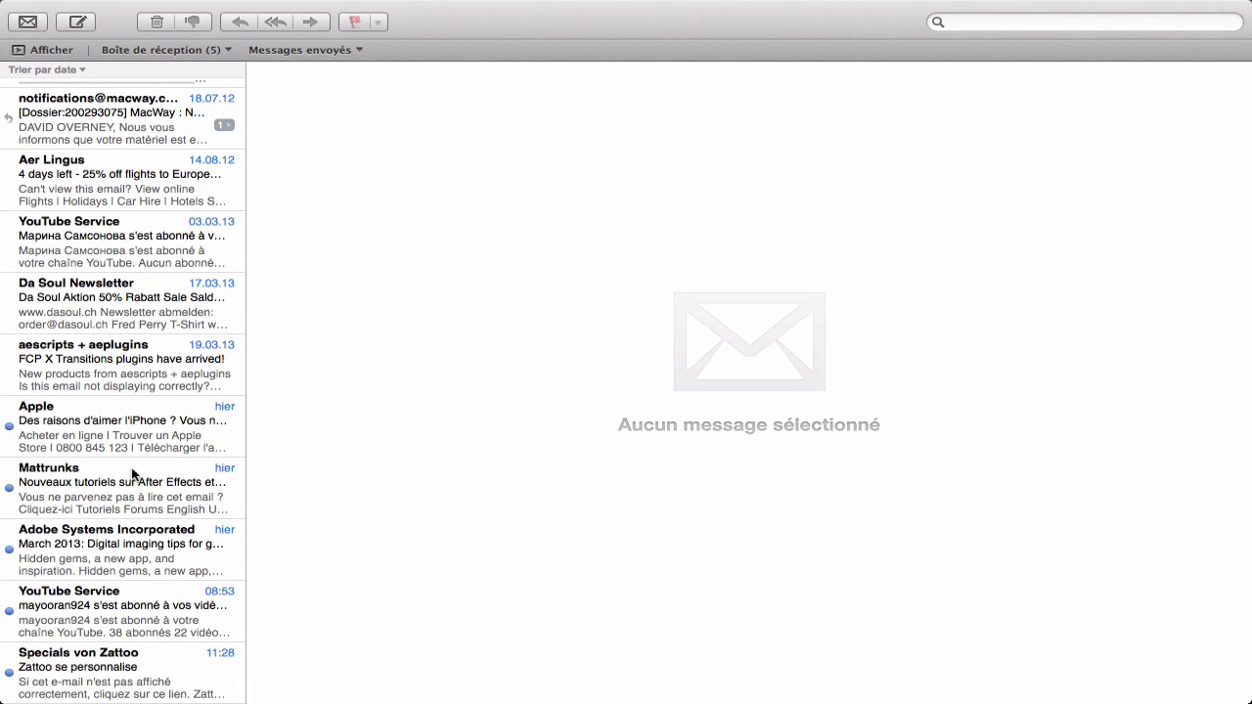
scroll(132, 472, "up", 1)
scroll(133, 472, "down", 2)
mouse_move(414, 2)
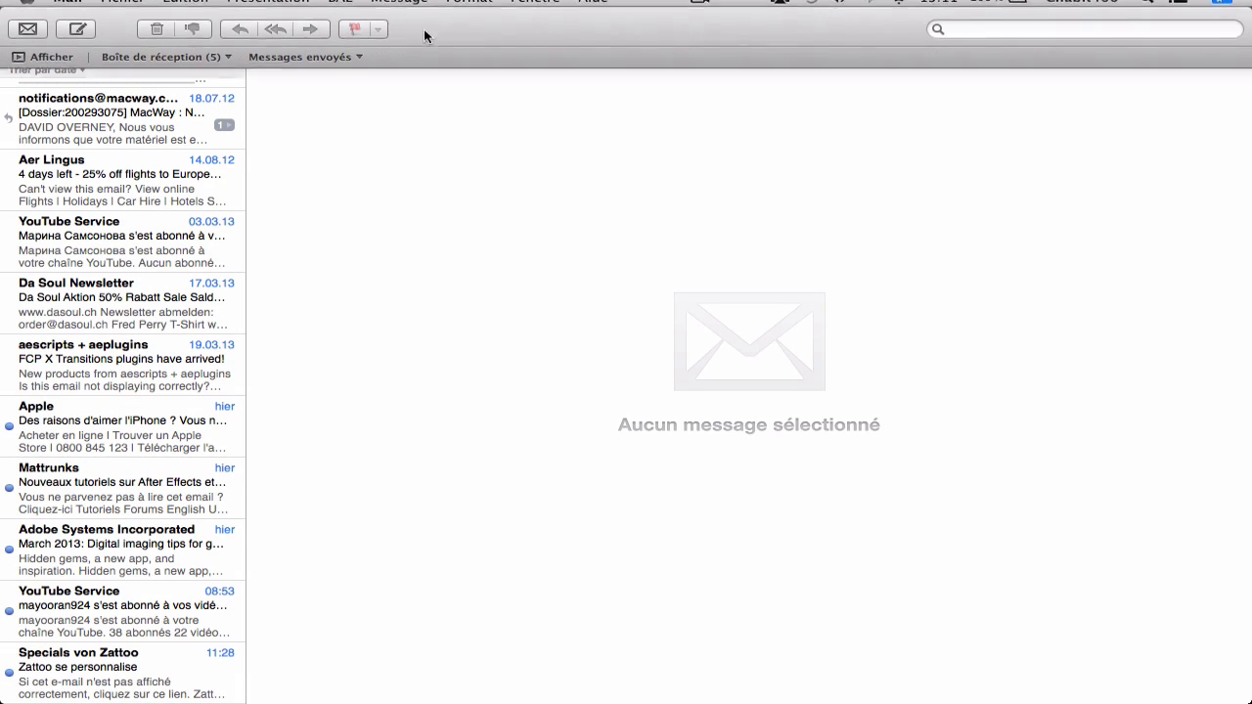